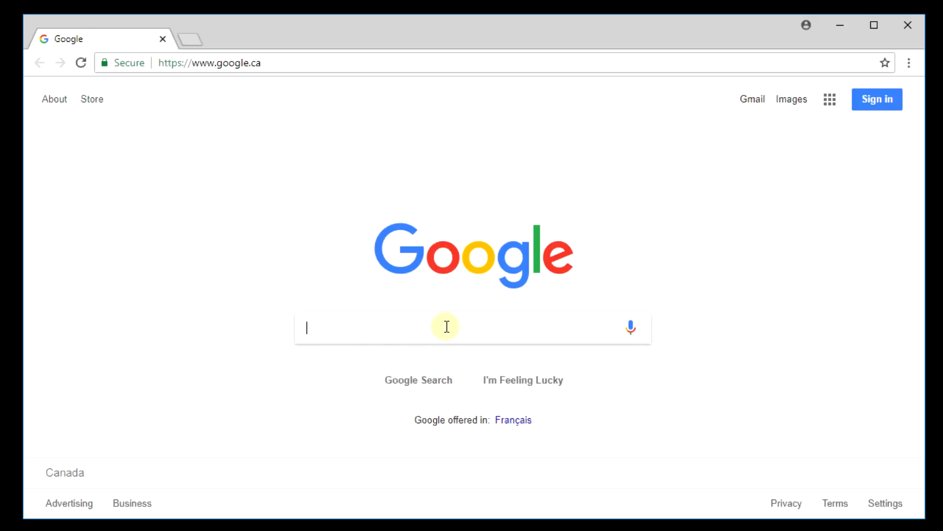
Search Google for "memtest" and open the official MemTest86 site
text(memtest)
key(Return)
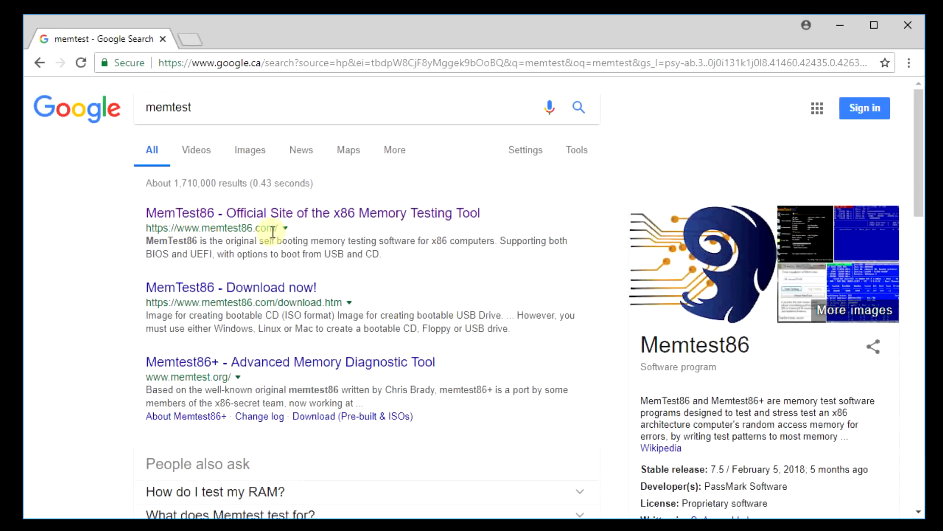
click(266, 216)
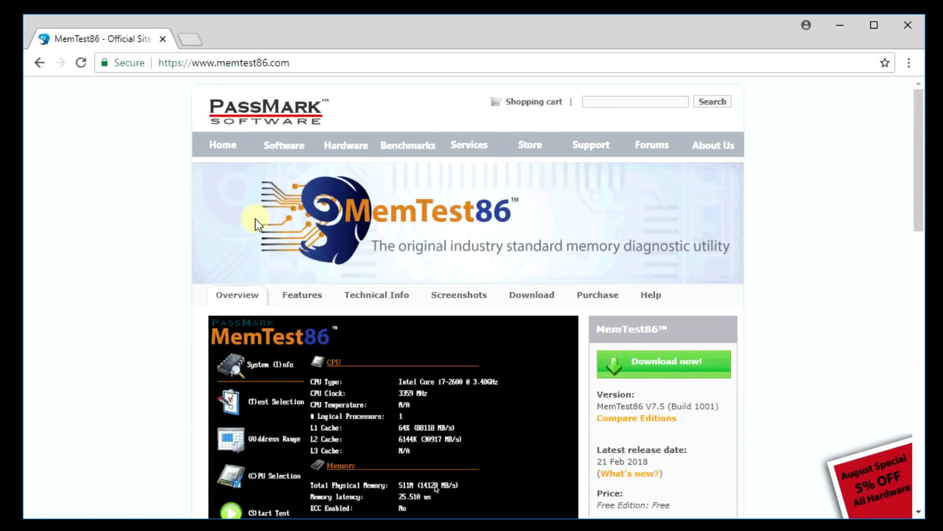
Review the MemTest86 edition prices on the overview page and open the download page
scroll(297, 226, down, 3)
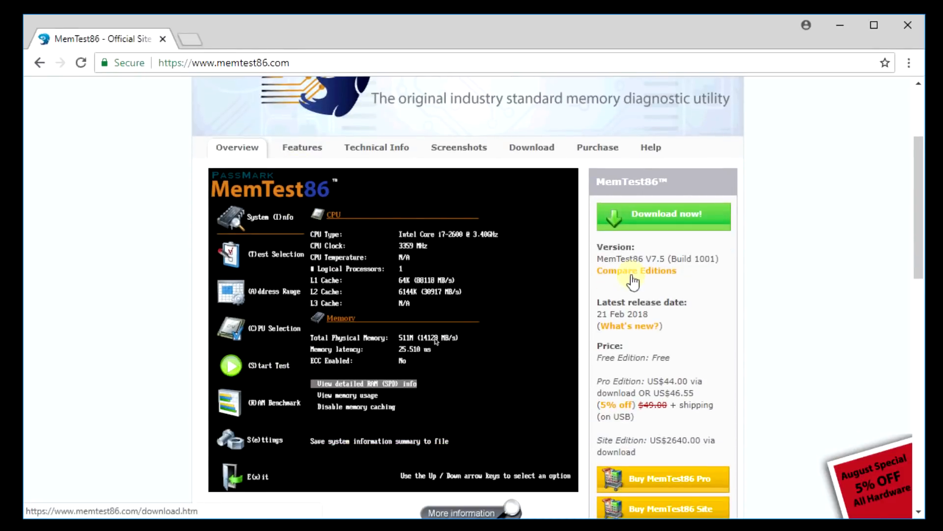
drag(599, 382, 792, 370)
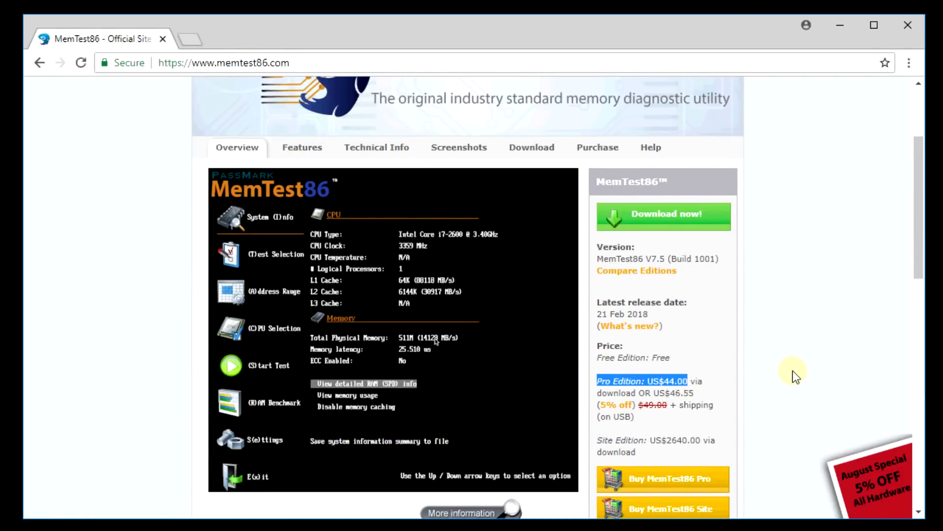
click(792, 370)
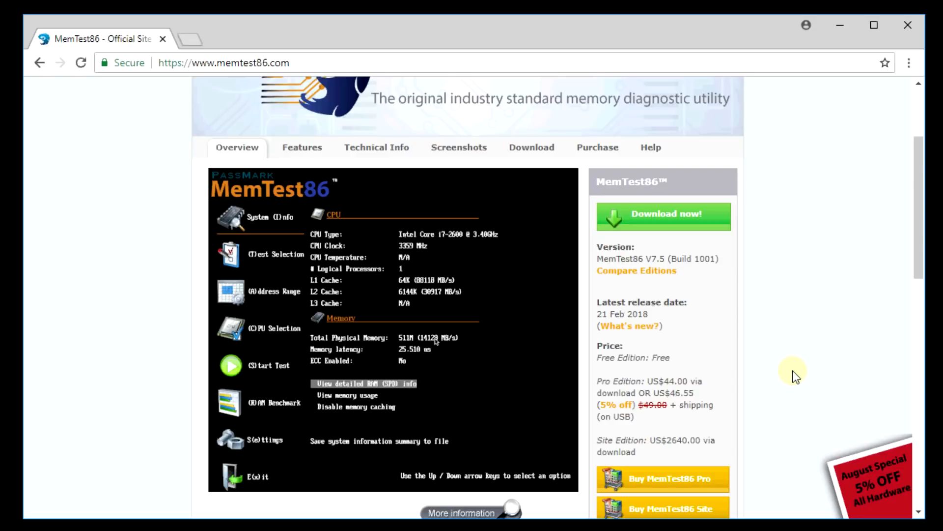
click(672, 224)
Download the Windows image for creating a bootable USB drive from the MemTest86 V7.5 Free Edition section
scroll(677, 224, down, 3)
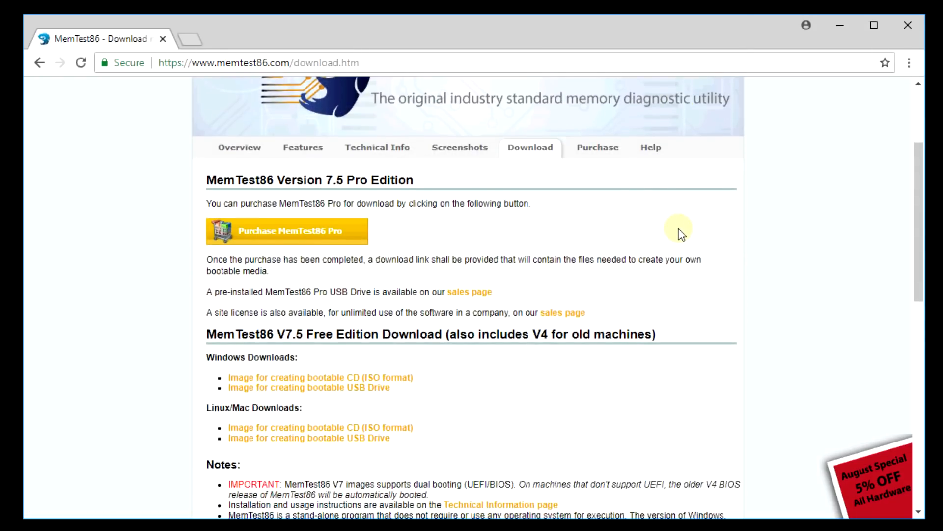
scroll(634, 207, down, 2)
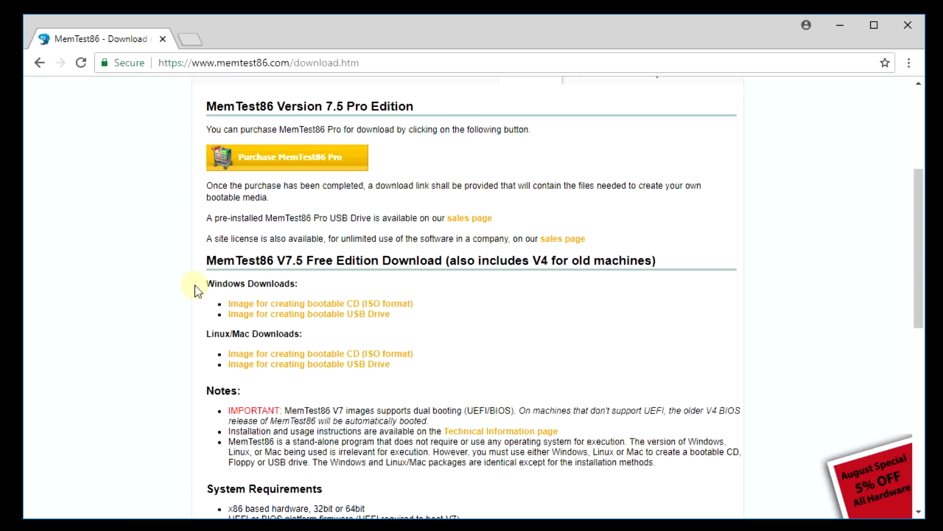
drag(226, 280, 311, 281)
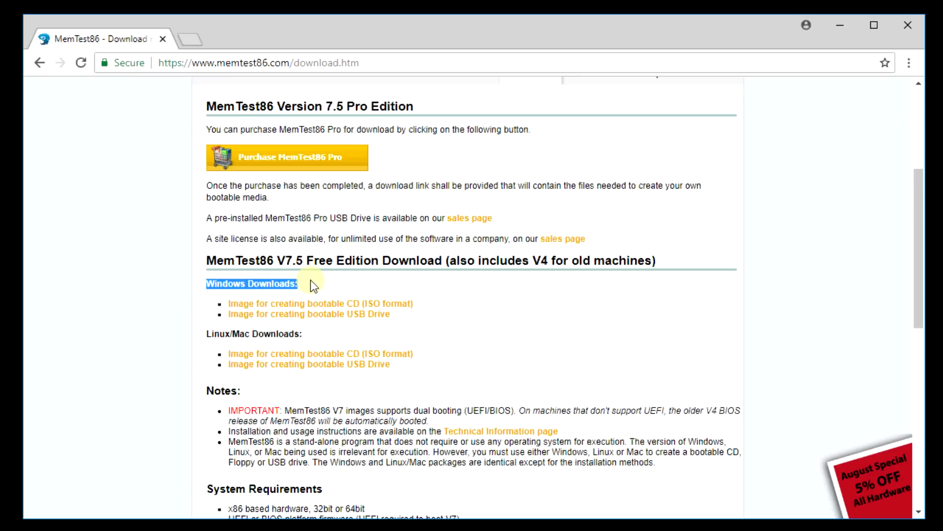
drag(214, 334, 298, 335)
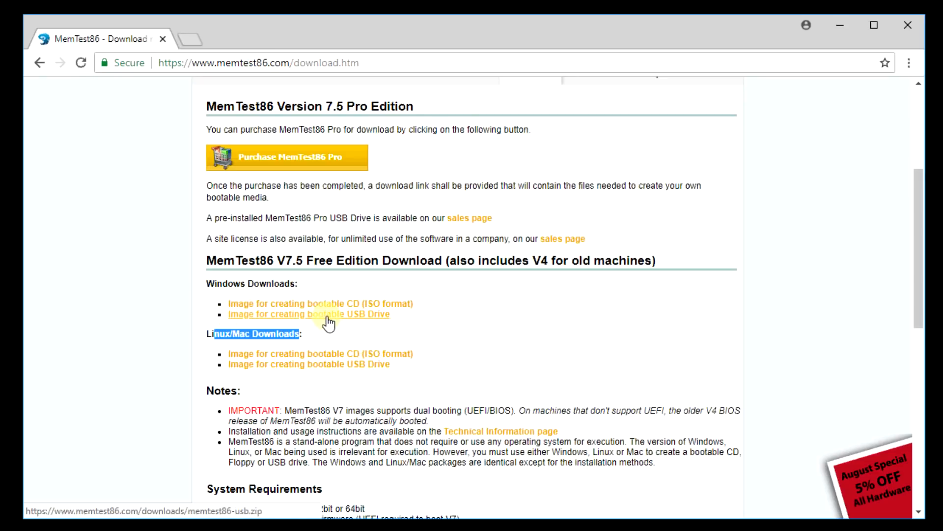
click(379, 323)
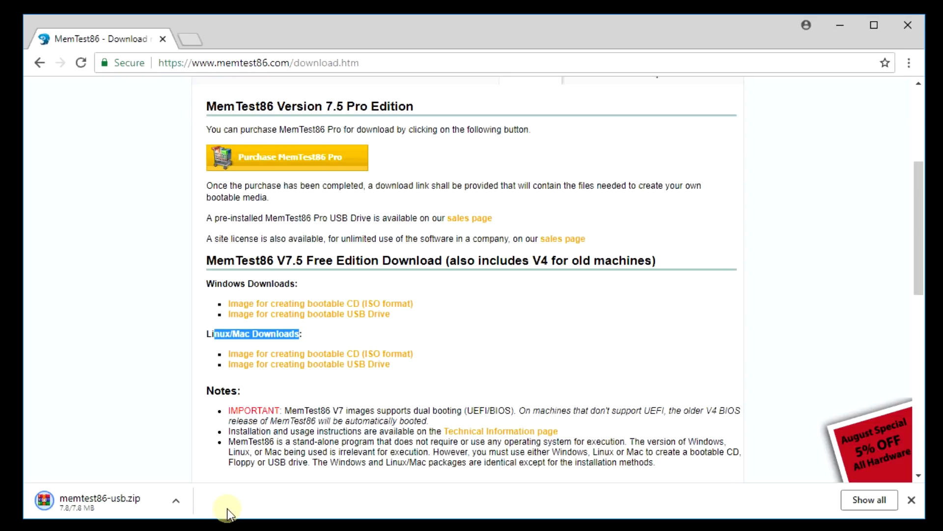
Check the system requirements on the download page and show the downloaded memtest86-usb.zip in its folder
scroll(300, 442, down, 4)
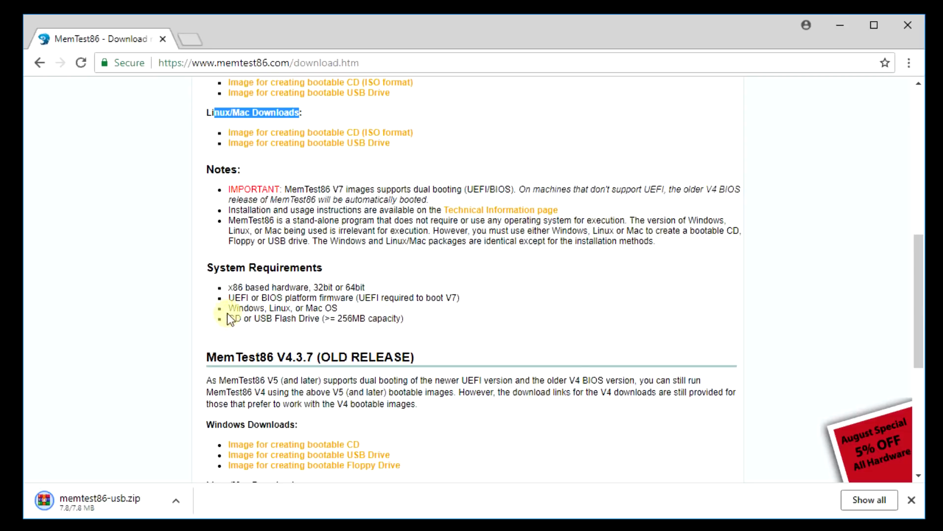
scroll(295, 300, up, 3)
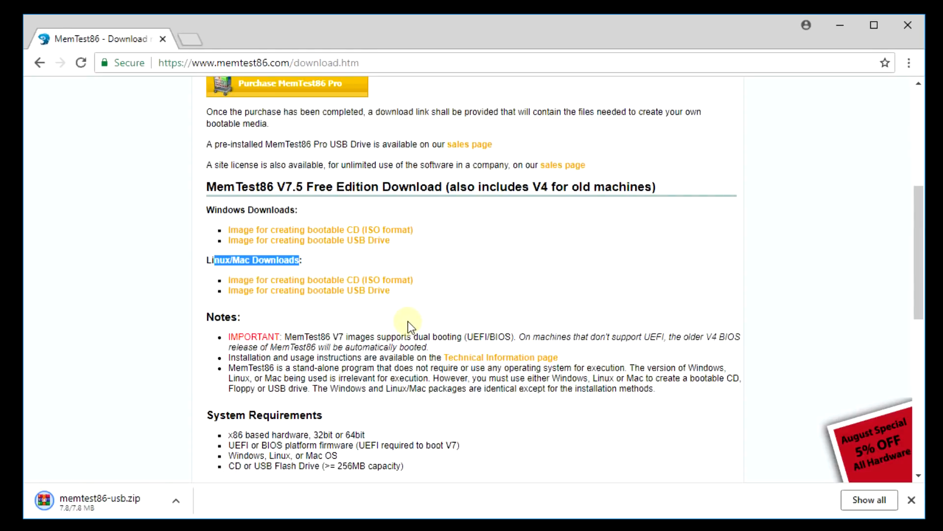
click(177, 501)
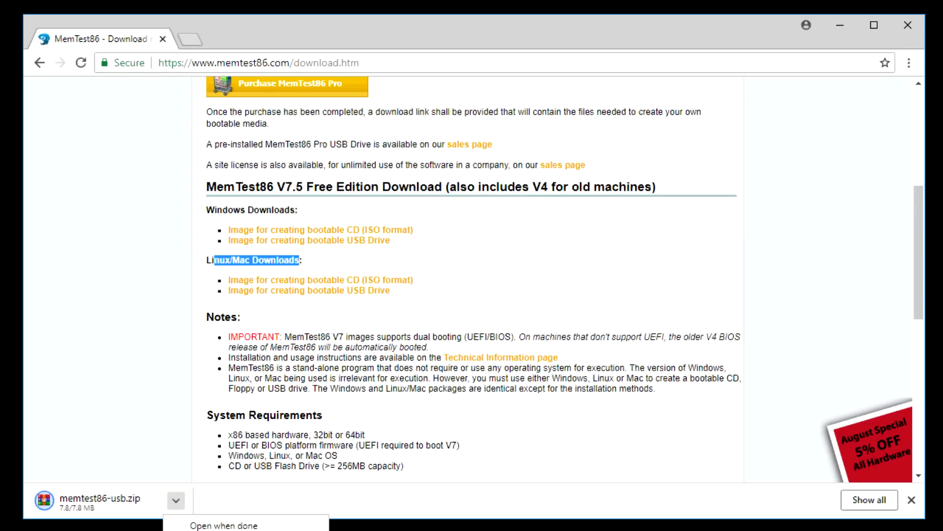
key(Escape)
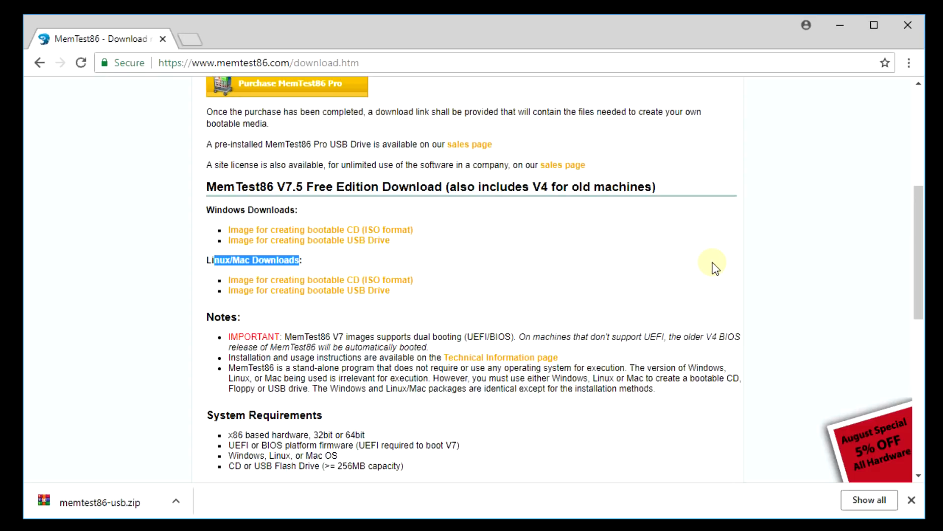
click(177, 501)
click(201, 525)
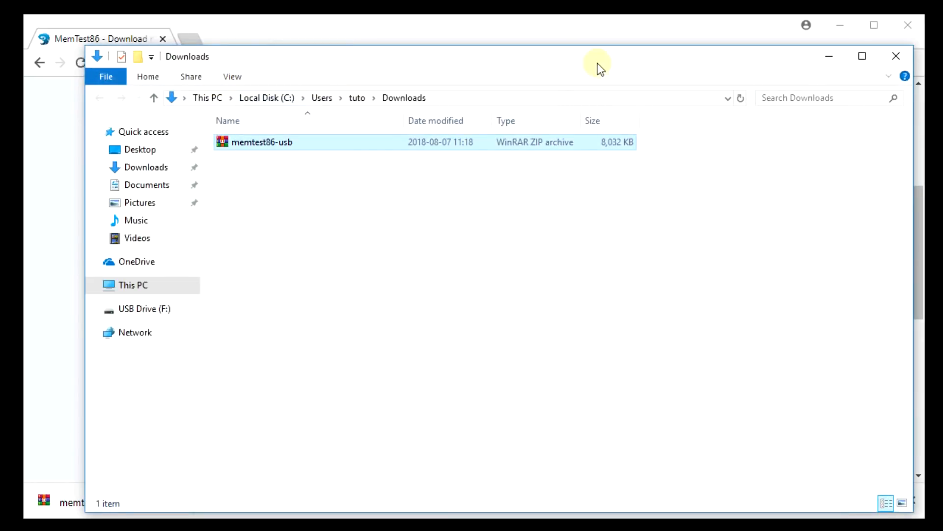
Clear the other windows out of the way and move the memtest86-usb archive from Downloads to the desktop
click(842, 27)
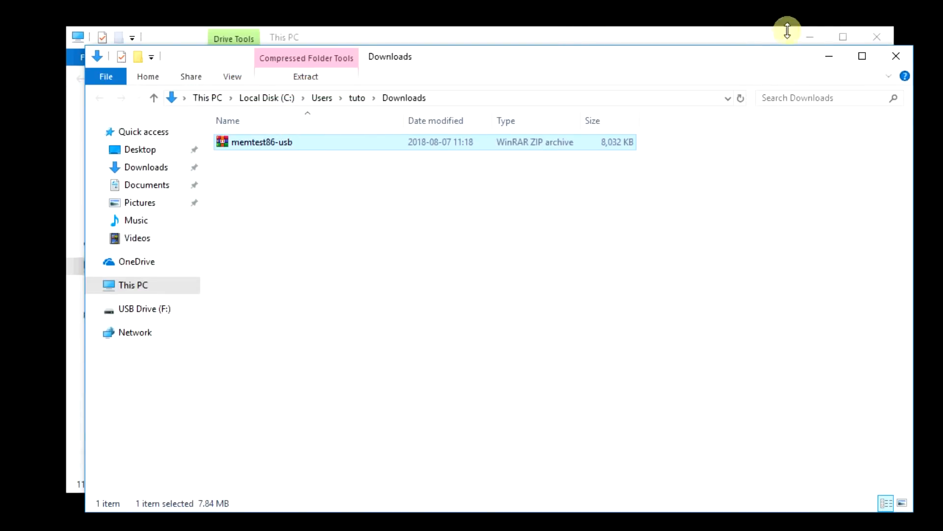
click(821, 35)
drag(418, 66, 569, 68)
drag(412, 146, 150, 119)
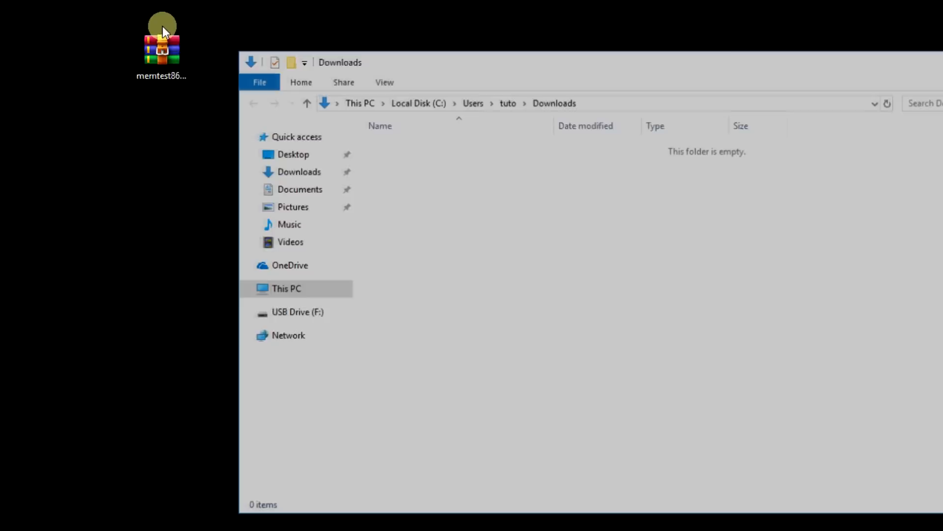
drag(154, 74, 167, 121)
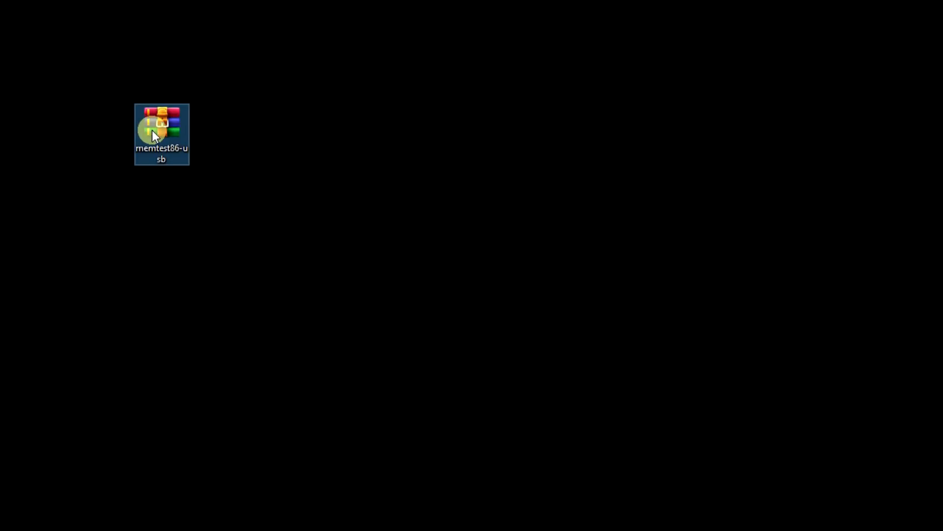
Extract the archive on the desktop into its own memtest86-usb folder and open that folder
right_click(152, 131)
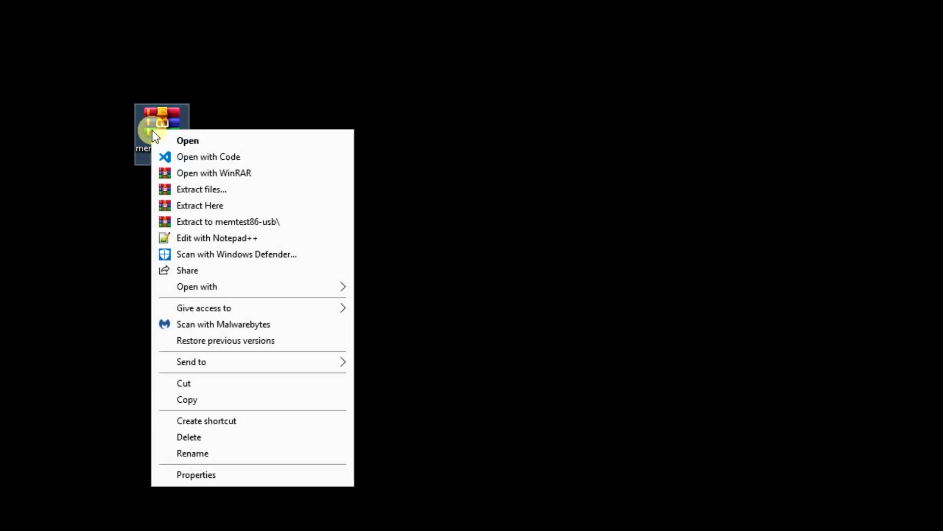
click(217, 222)
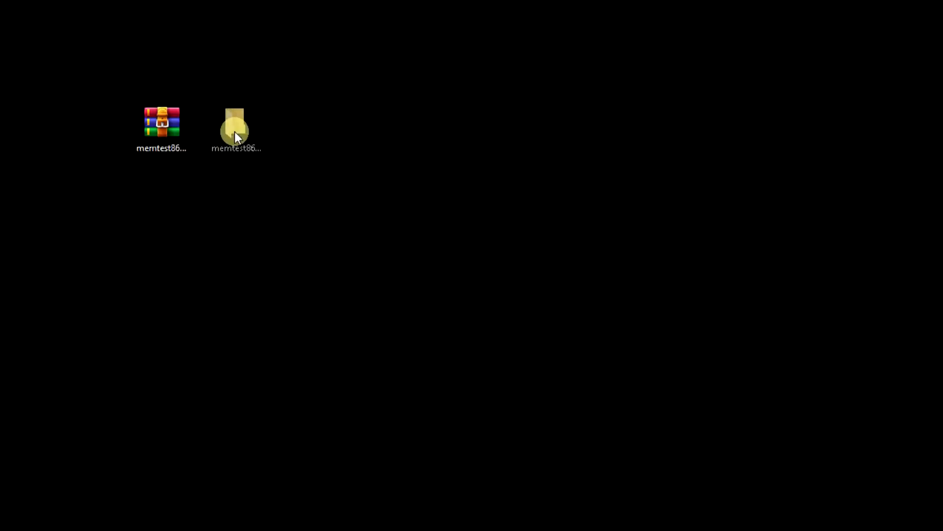
click(235, 133)
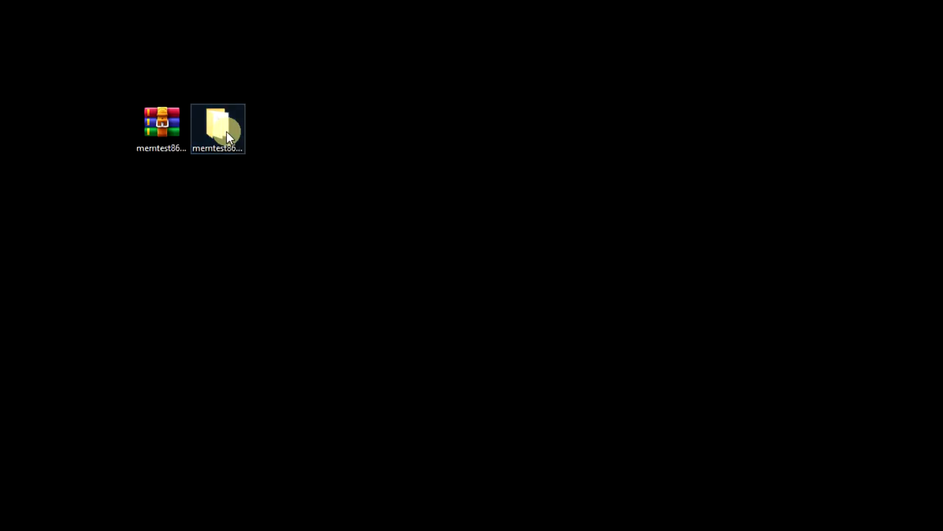
click(260, 152)
double_click(217, 123)
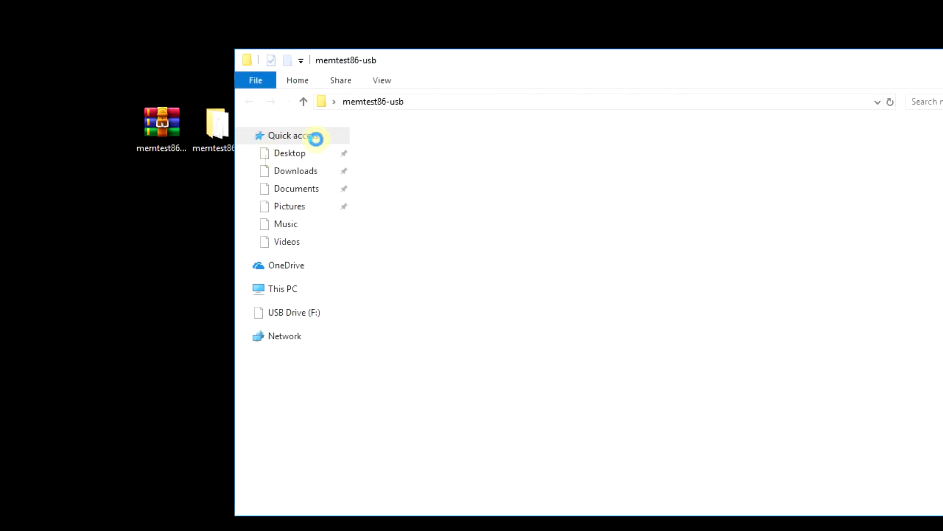
drag(430, 59, 249, 37)
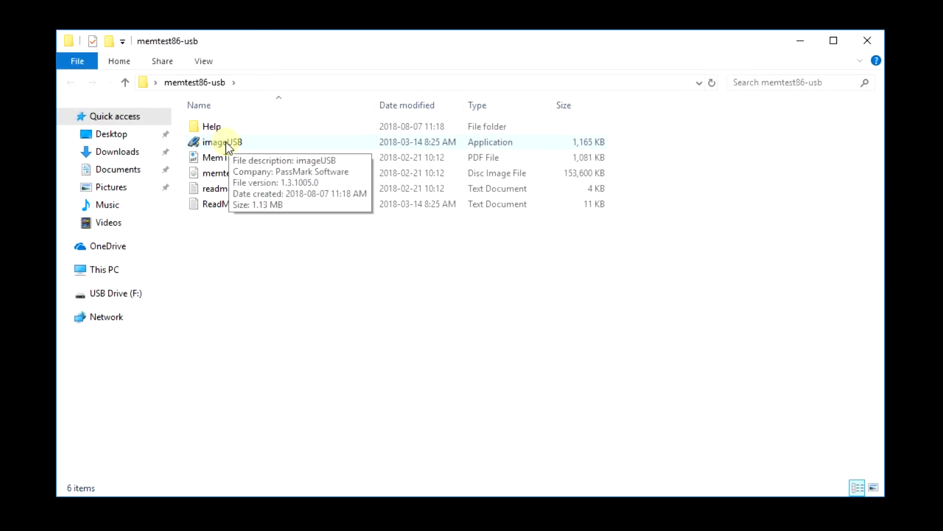
Run imageUSB from the extracted folder as administrator and move the folder window out of the way
click(225, 144)
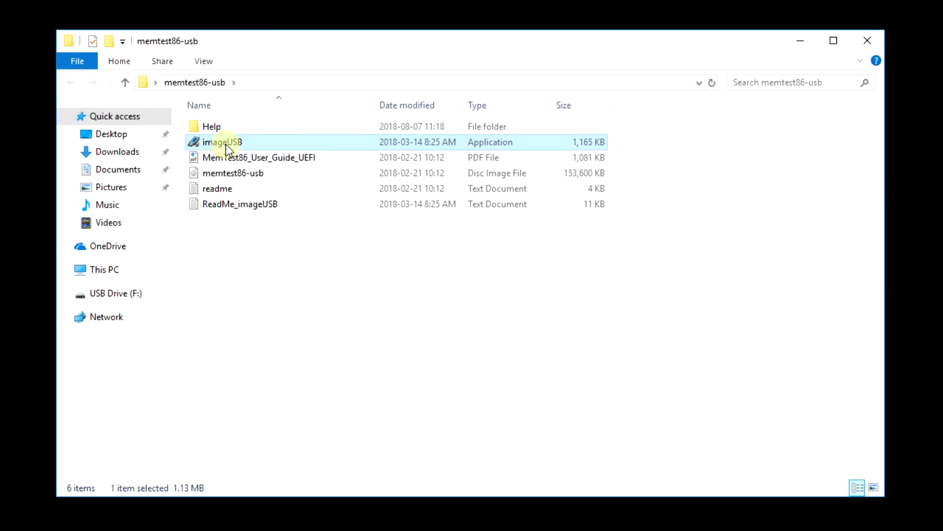
right_click(226, 143)
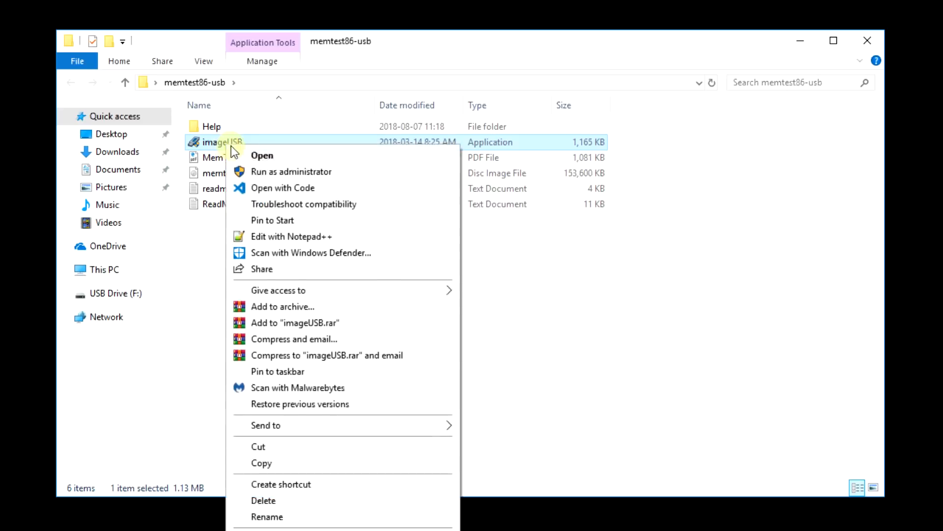
click(263, 168)
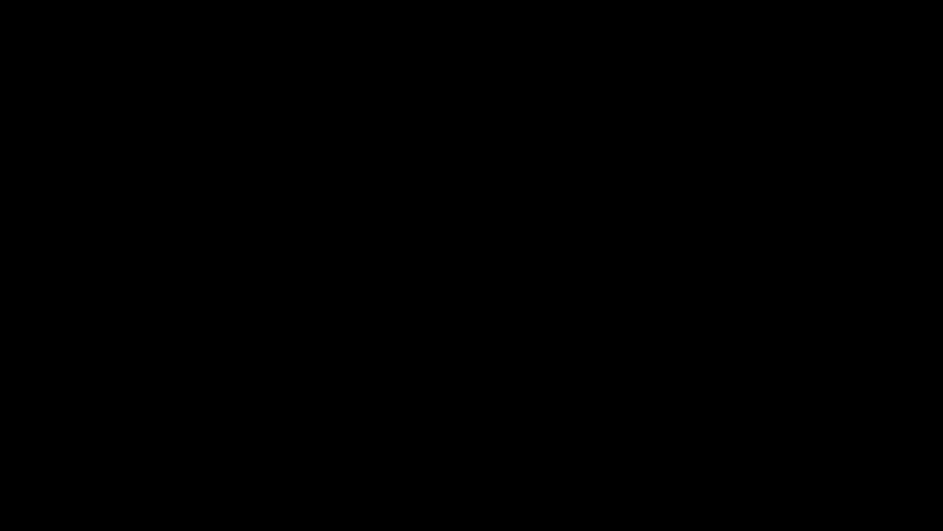
click(538, 281)
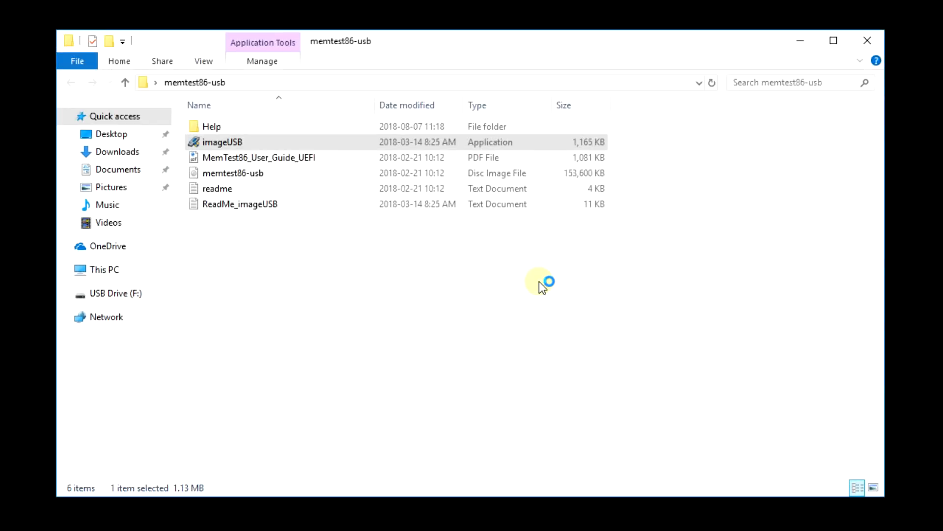
drag(467, 17, 460, 38)
click(810, 35)
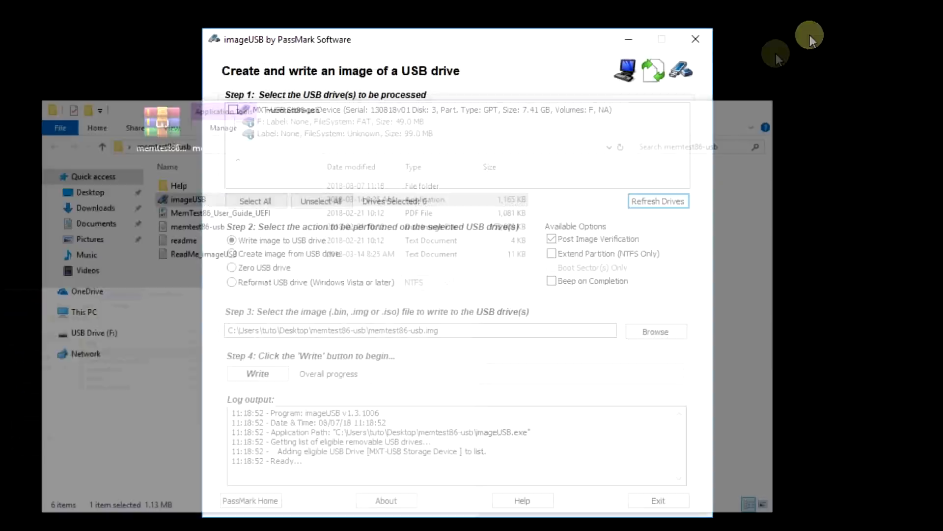
drag(325, 39, 425, 36)
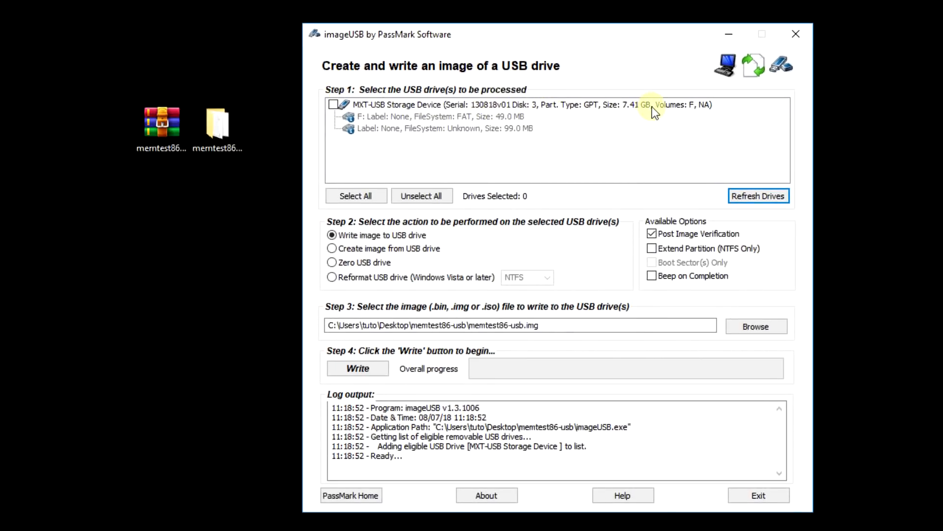
Select the MXT-USB Storage Device as the target drive and check the source path against the memtest86-usb disc image in the extracted folder
click(334, 104)
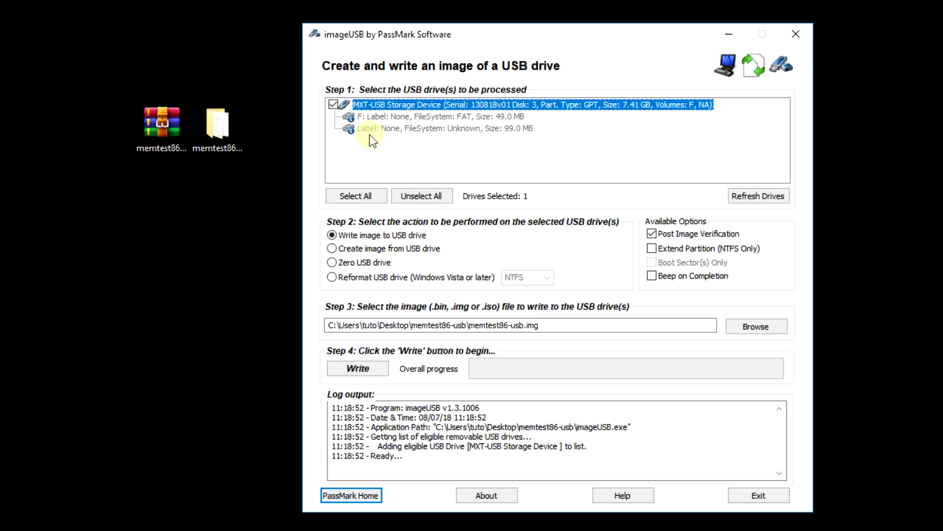
drag(329, 326, 485, 324)
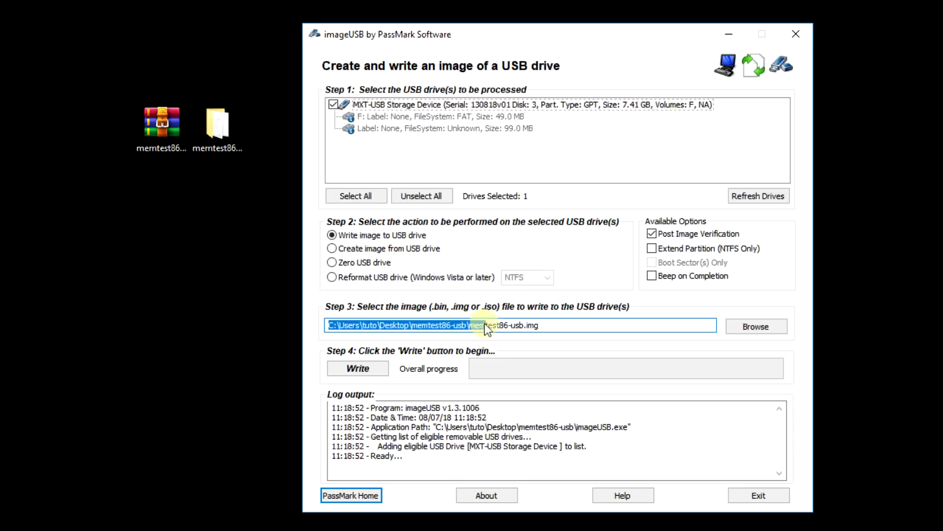
drag(564, 326, 332, 328)
double_click(220, 126)
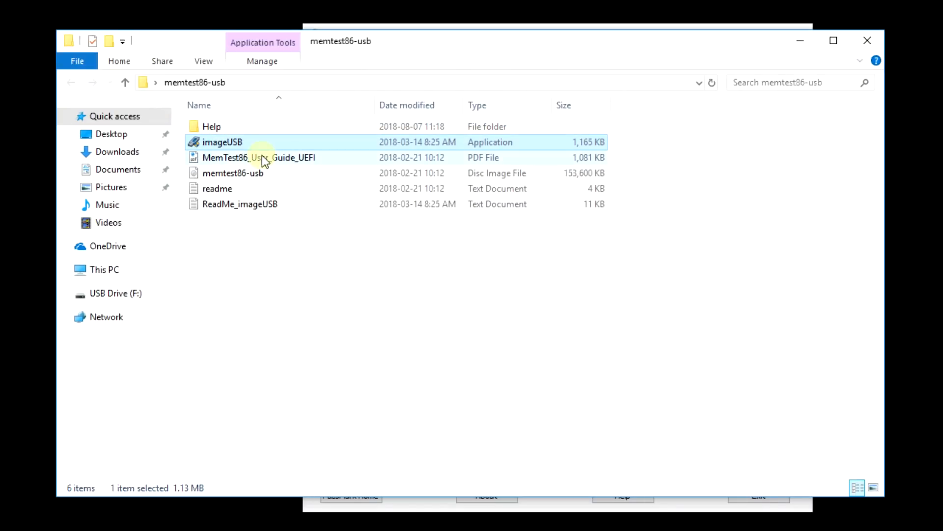
click(256, 173)
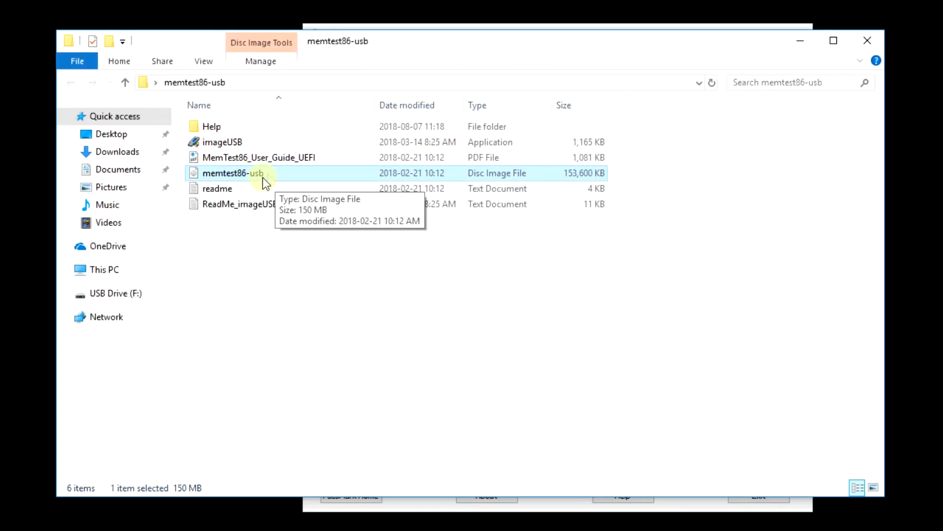
click(874, 46)
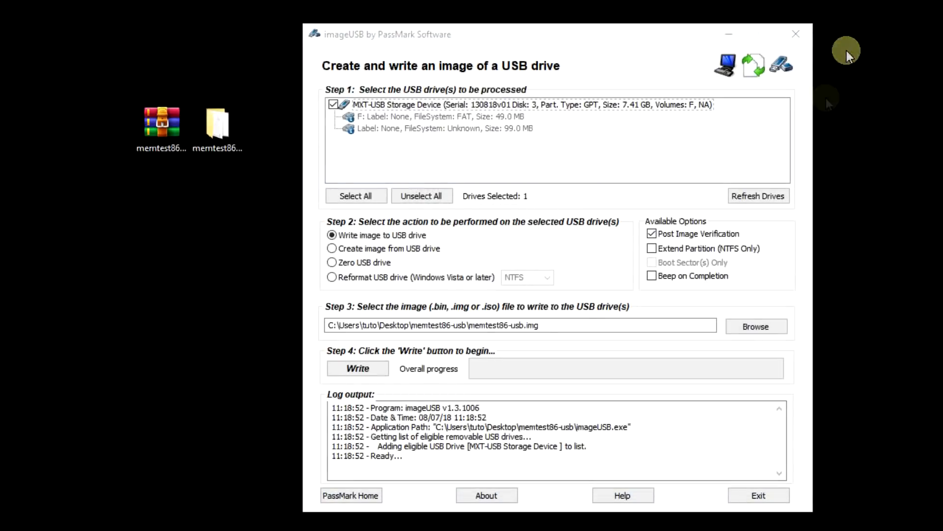
Start writing memtest86-usb.img to the selected MXT-USB Storage Device, accepting the source and destination check and the final data-loss warning
click(351, 374)
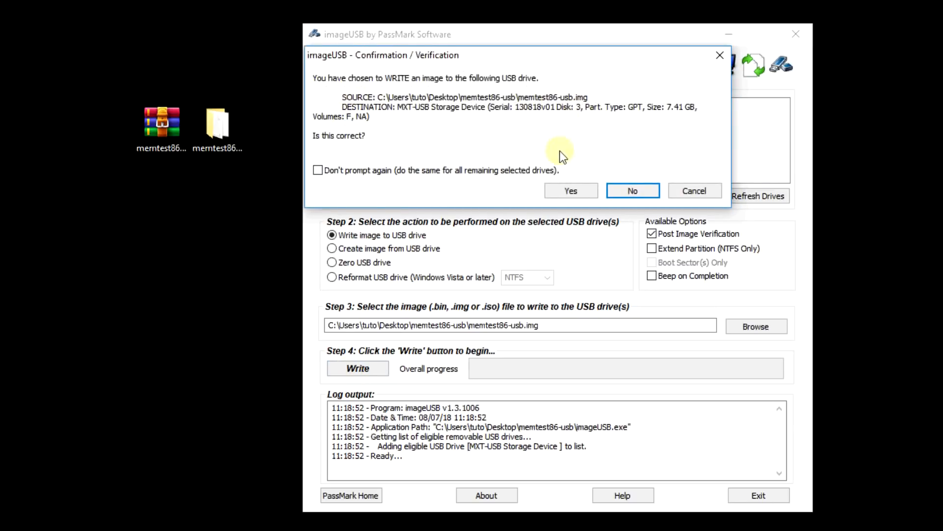
click(570, 192)
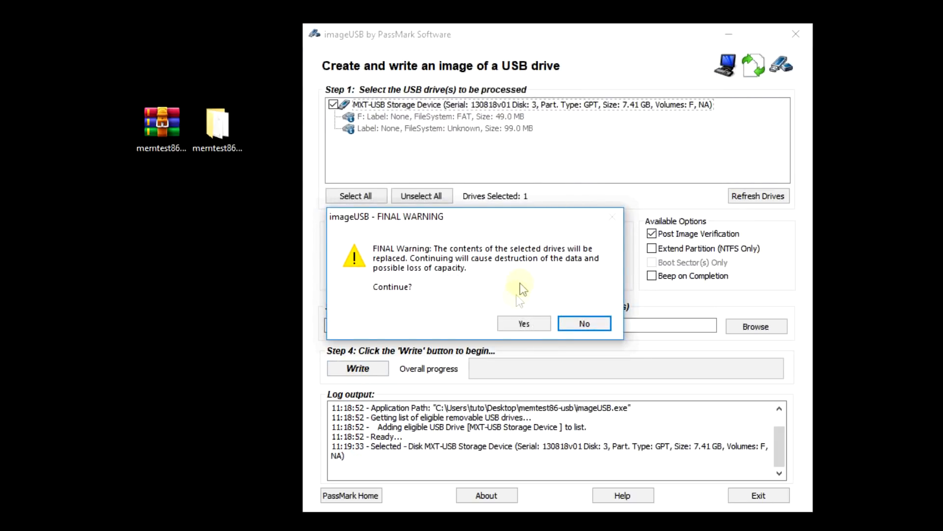
click(515, 325)
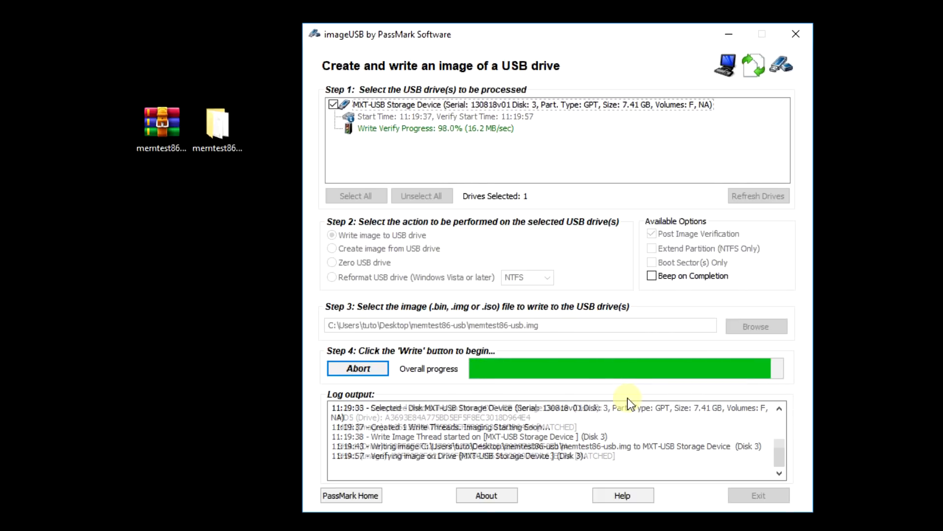
Let the image write and verification finish, dismiss the completion message and exit imageUSB
drag(471, 63, 520, 144)
click(565, 250)
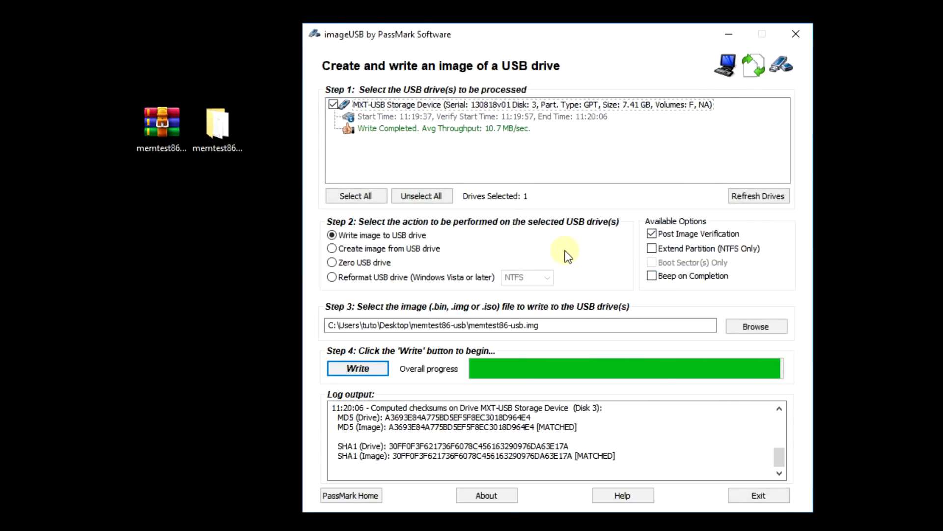
click(758, 497)
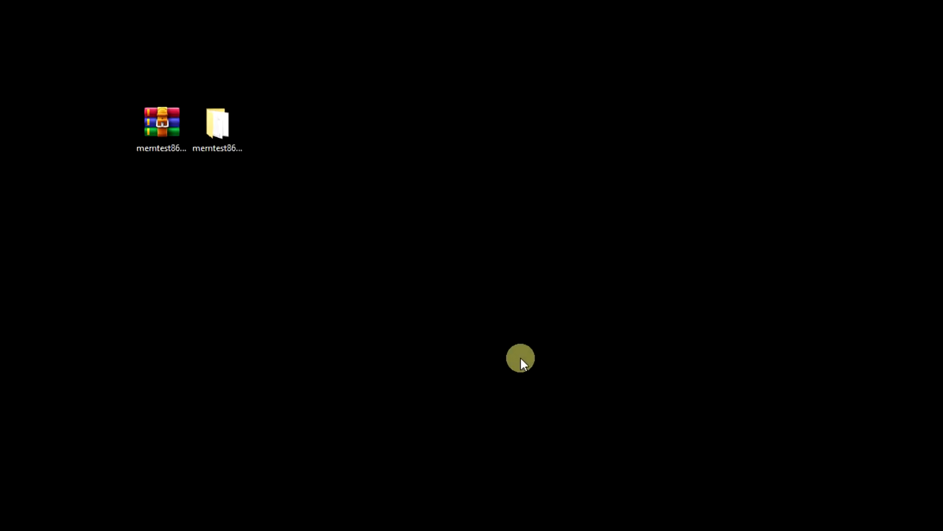
Show the computer's drives in File Explorer and eject USB Drive (F:)
key(super+e)
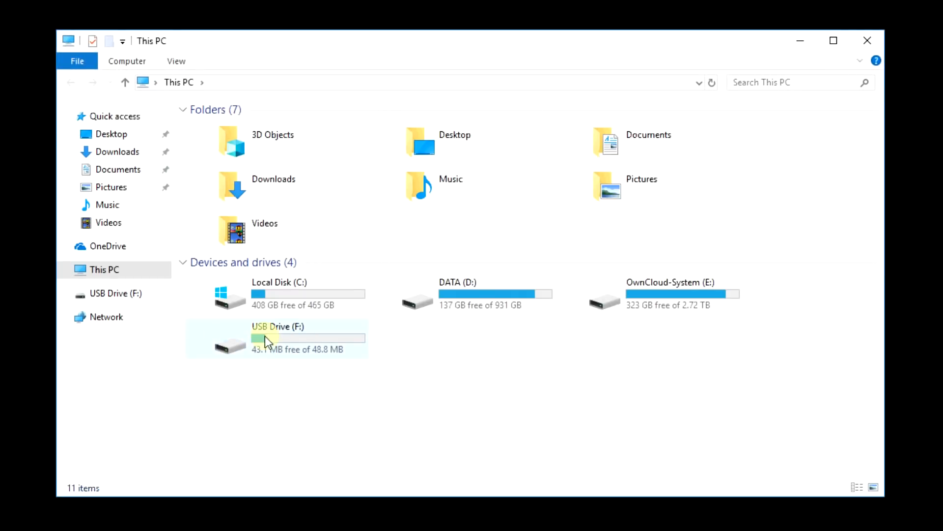
click(278, 343)
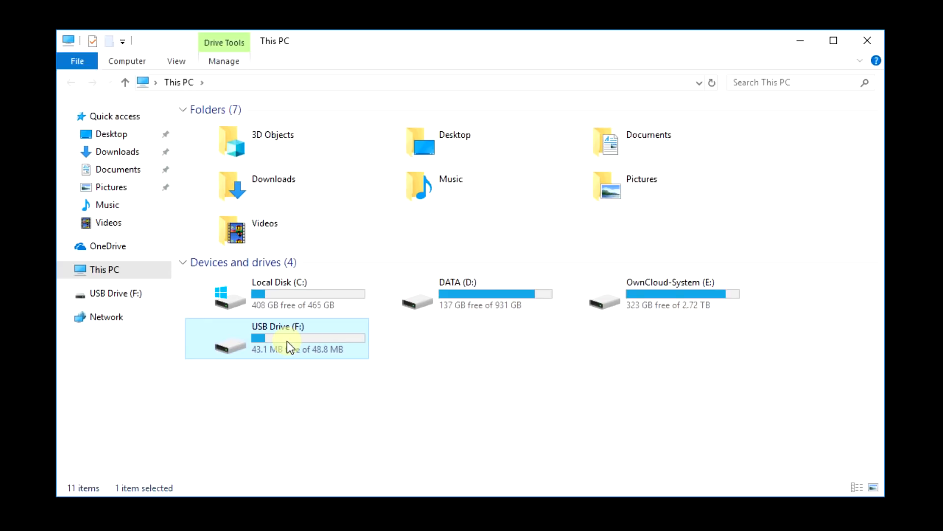
right_click(287, 341)
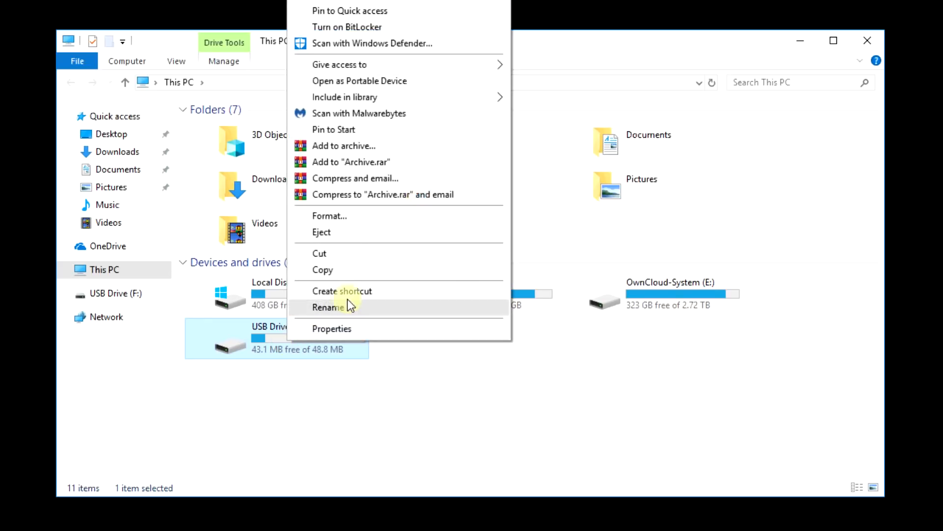
click(347, 237)
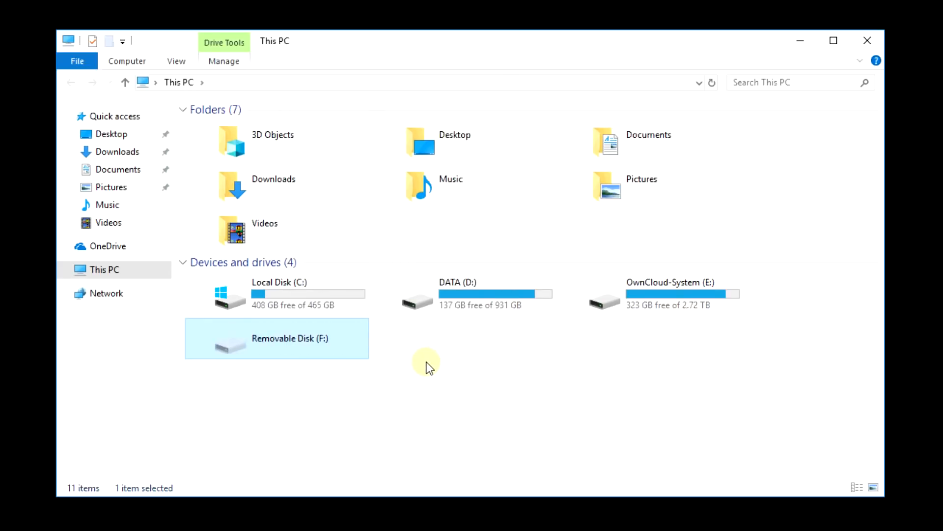